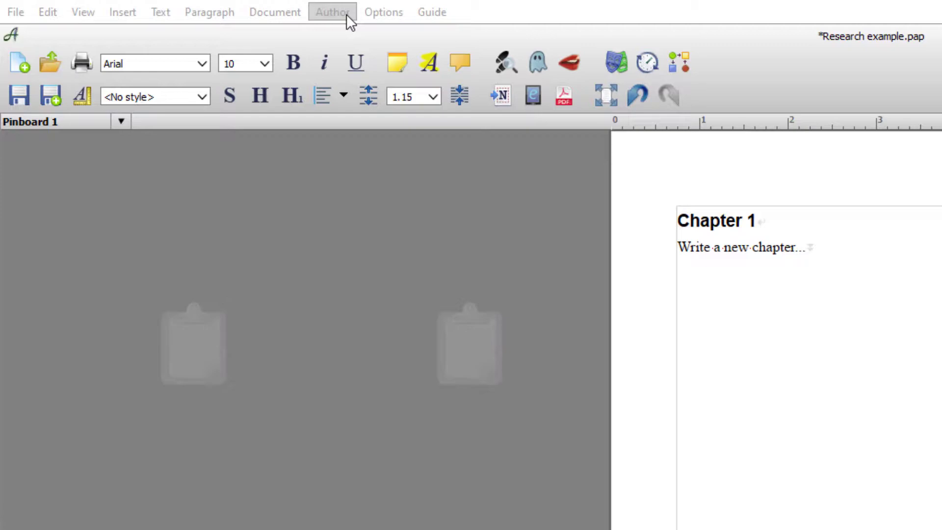
# Open the 'Characters and research.pap' character database via Author > My Characters
pyautogui.click(346, 14)
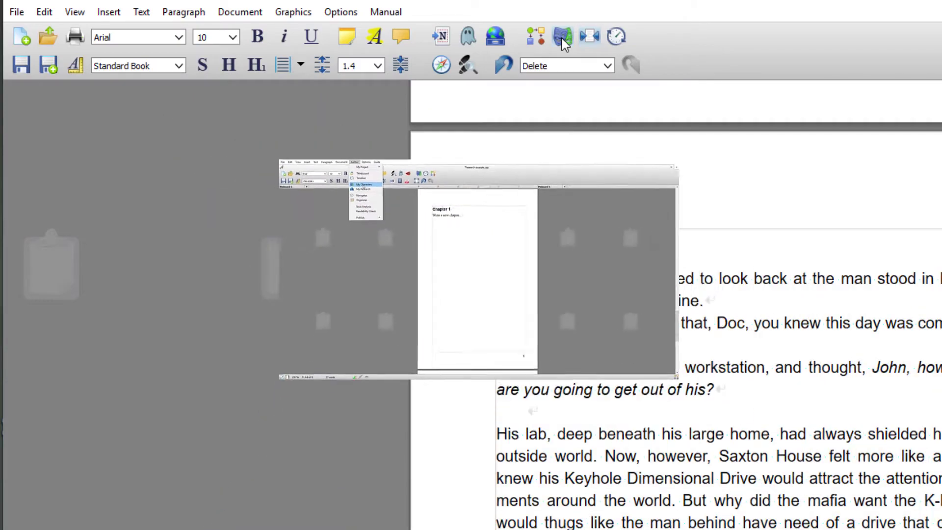
pyautogui.click(561, 38)
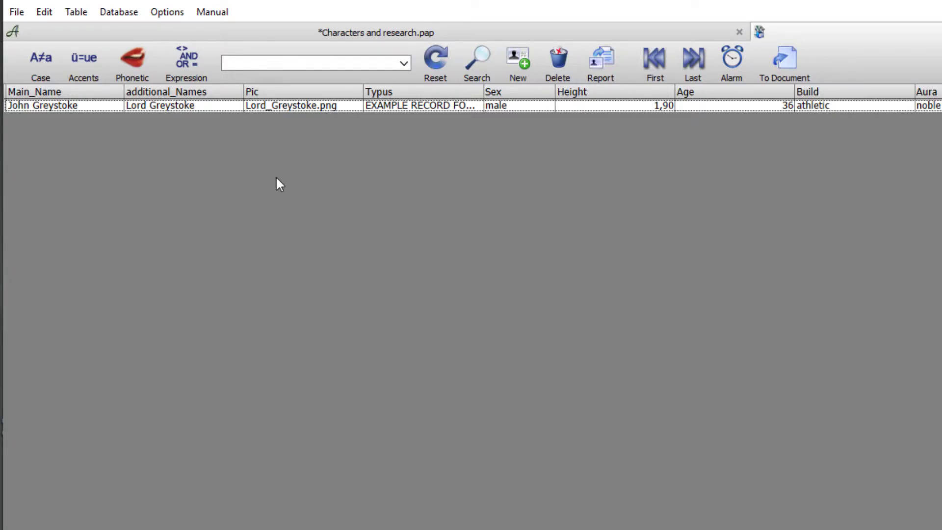
# Open the example character's full form and scroll through its body, appearance and psychology details
pyautogui.doubleClick(281, 108)
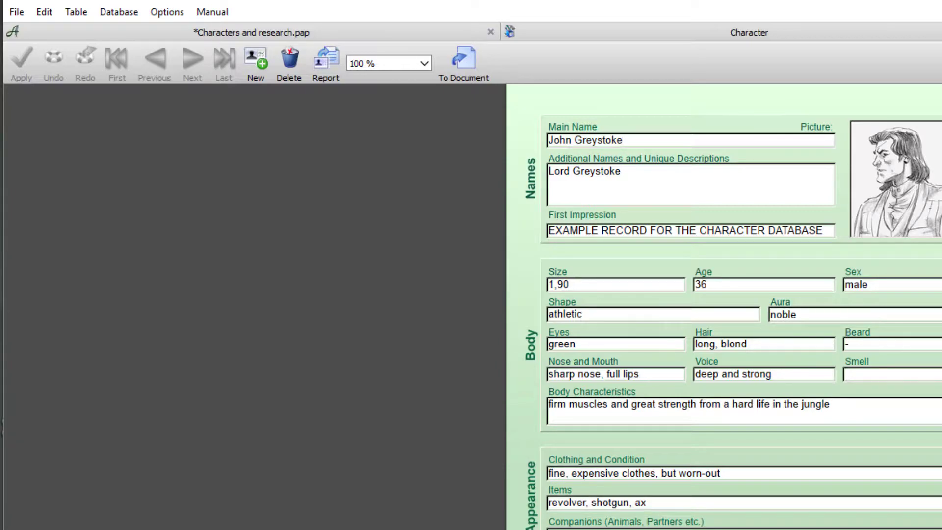
pyautogui.scroll(-1, 623, 140)
pyautogui.scroll(1, 623, 139)
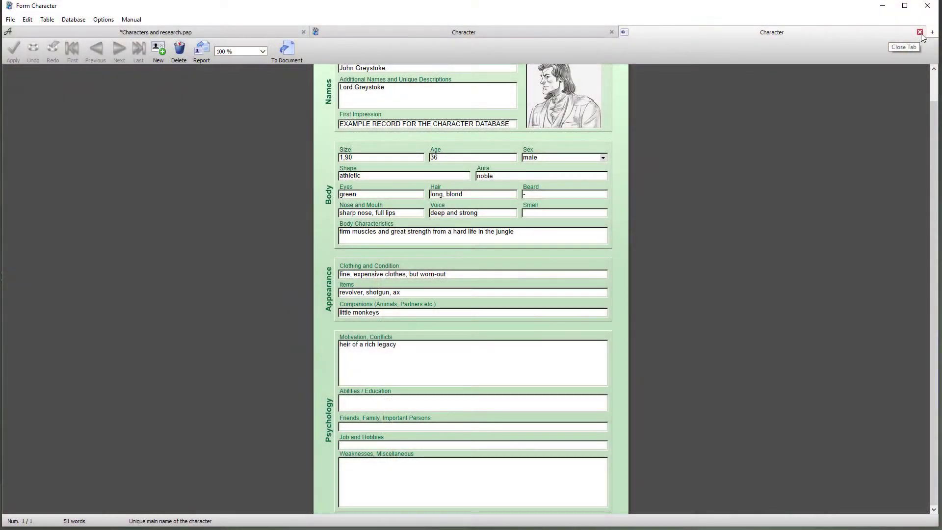
# Close the character form, add Things and Places table tabs, and return to the Character table
pyautogui.click(919, 33)
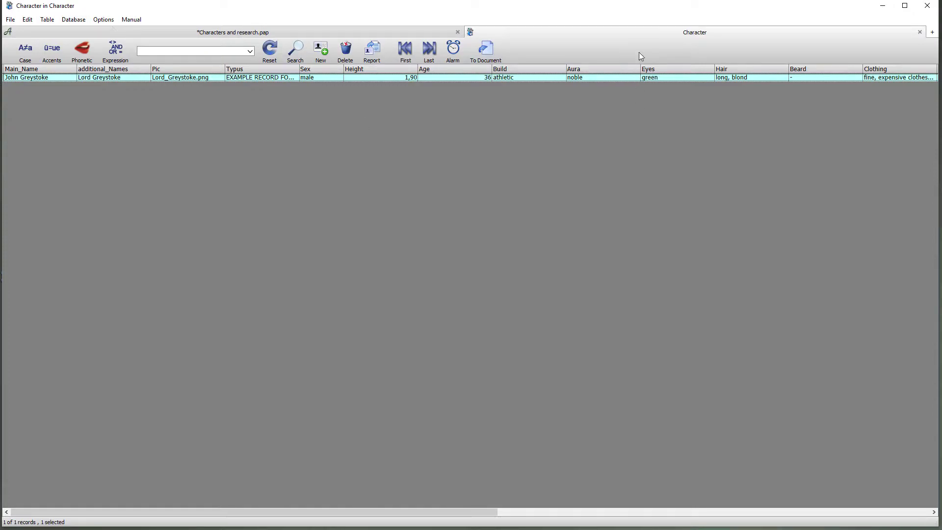
pyautogui.click(47, 22)
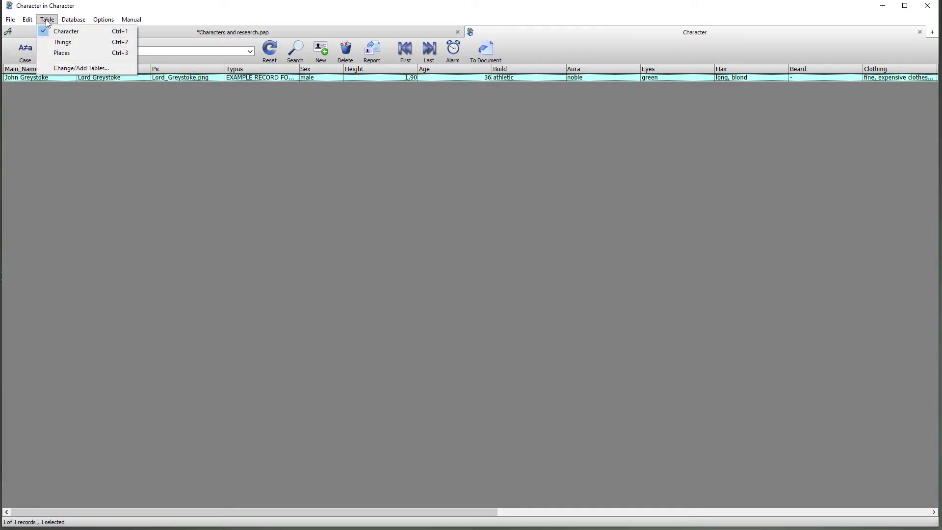
pyautogui.click(63, 42)
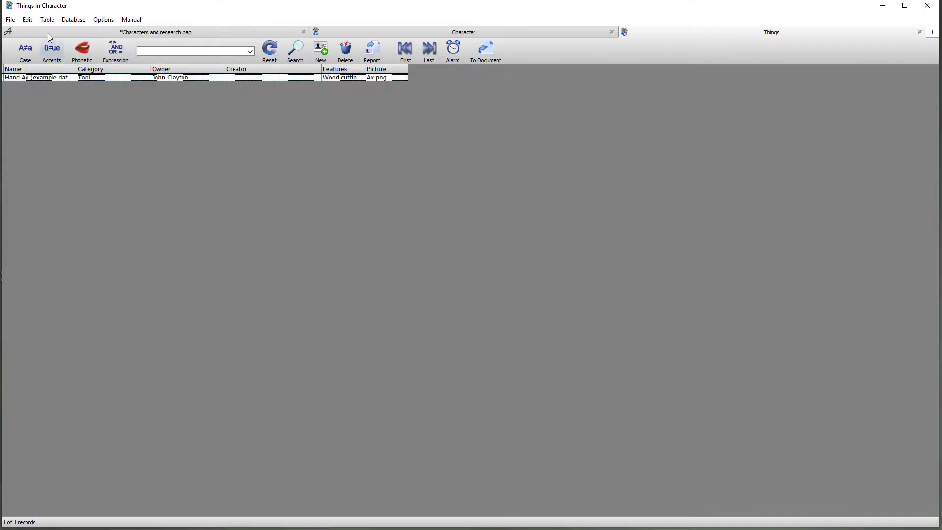
pyautogui.click(48, 22)
pyautogui.click(51, 54)
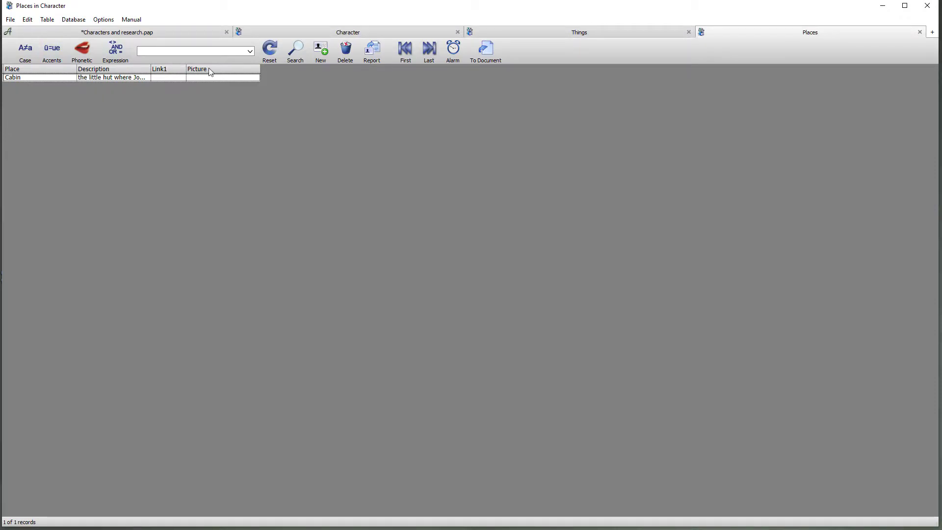
pyautogui.click(535, 31)
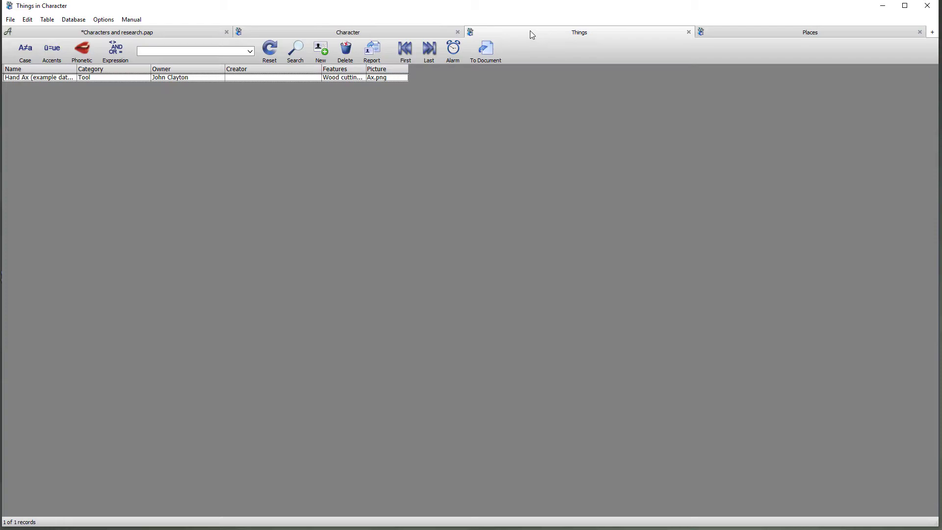
pyautogui.click(393, 29)
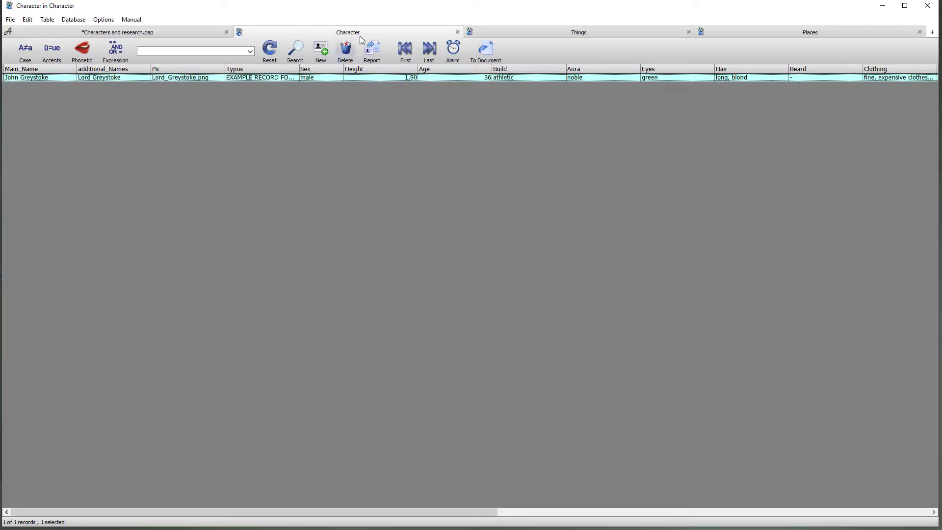
# Delete the example character, keeping its picture, and the Hand Ax Things record
pyautogui.click(347, 50)
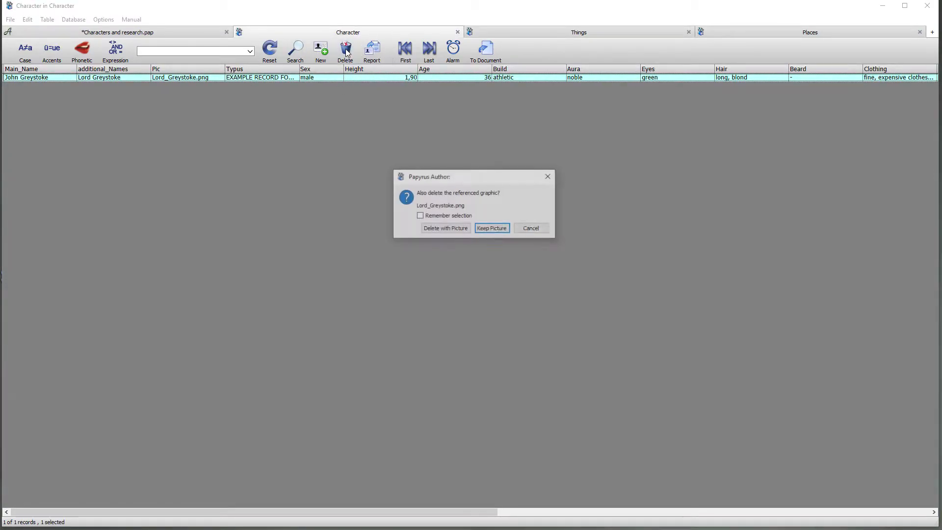
pyautogui.click(479, 229)
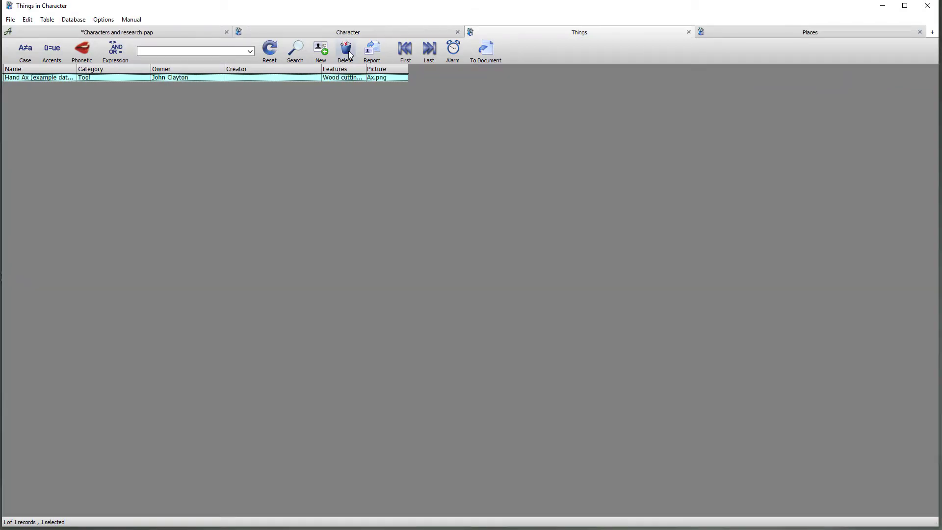
pyautogui.click(347, 50)
pyautogui.click(456, 229)
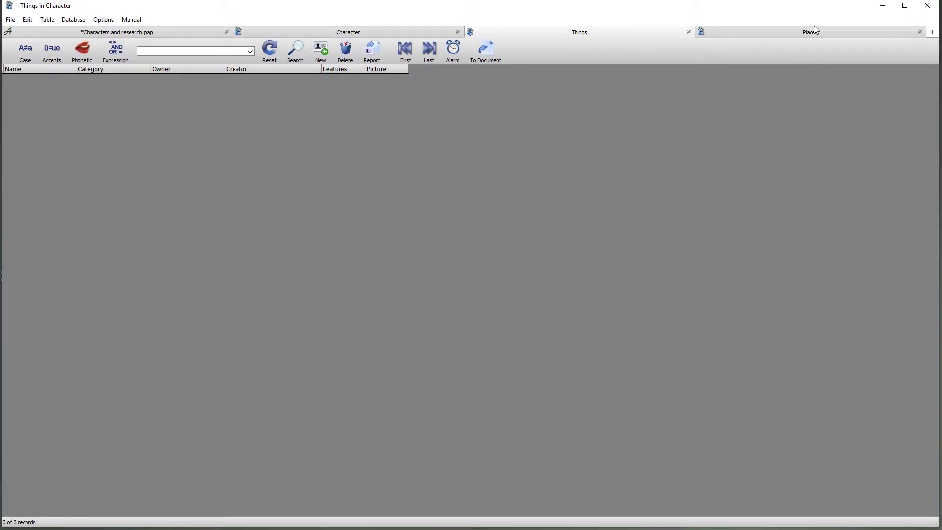
# Delete the Cabin record from the Places table and go back to the Chapter 1 manuscript
pyautogui.click(814, 31)
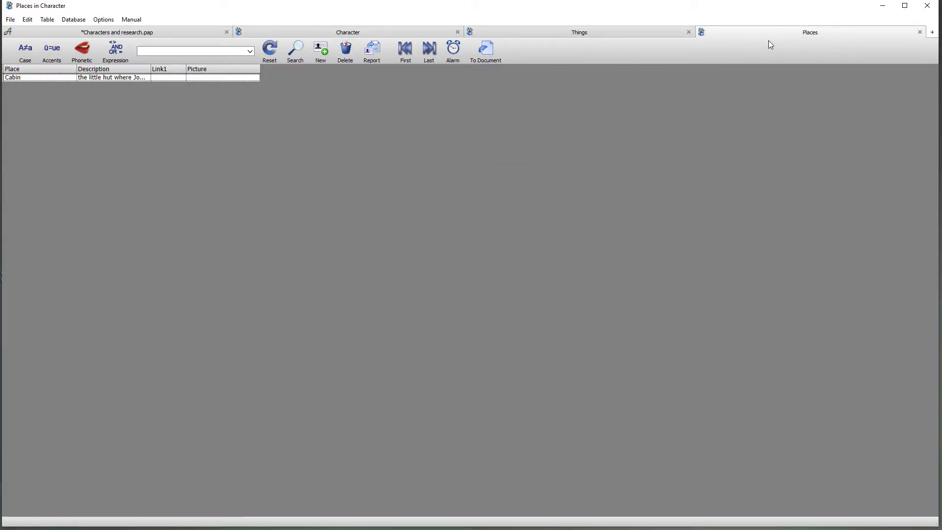
pyautogui.click(135, 79)
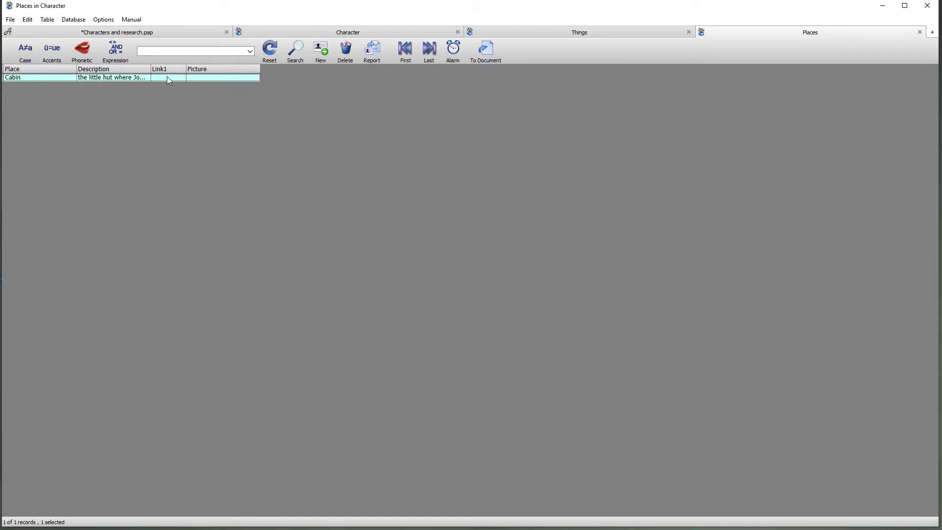
pyautogui.click(346, 49)
pyautogui.click(492, 213)
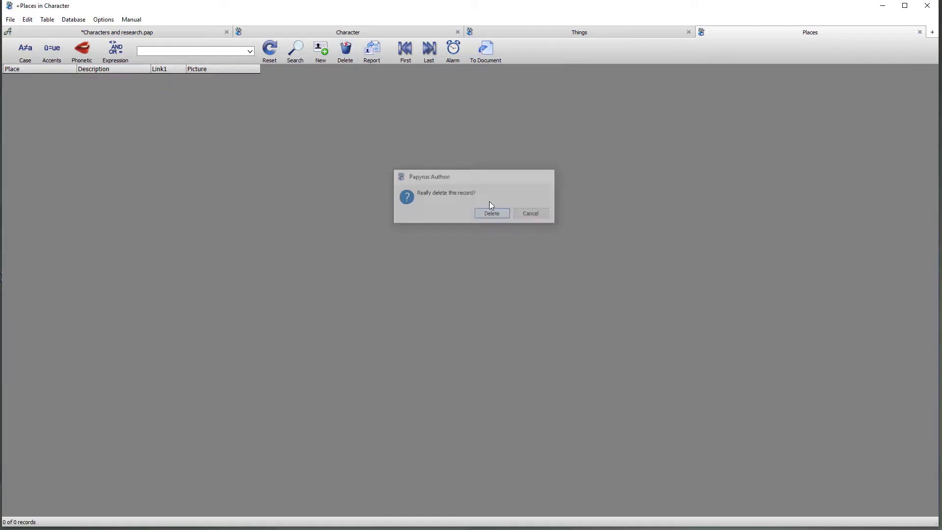
pyautogui.click(405, 34)
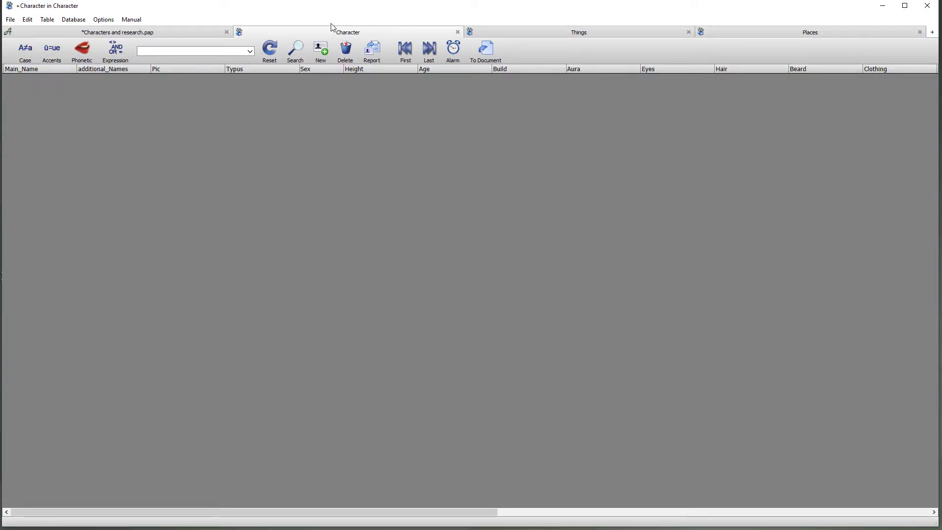
pyautogui.click(205, 35)
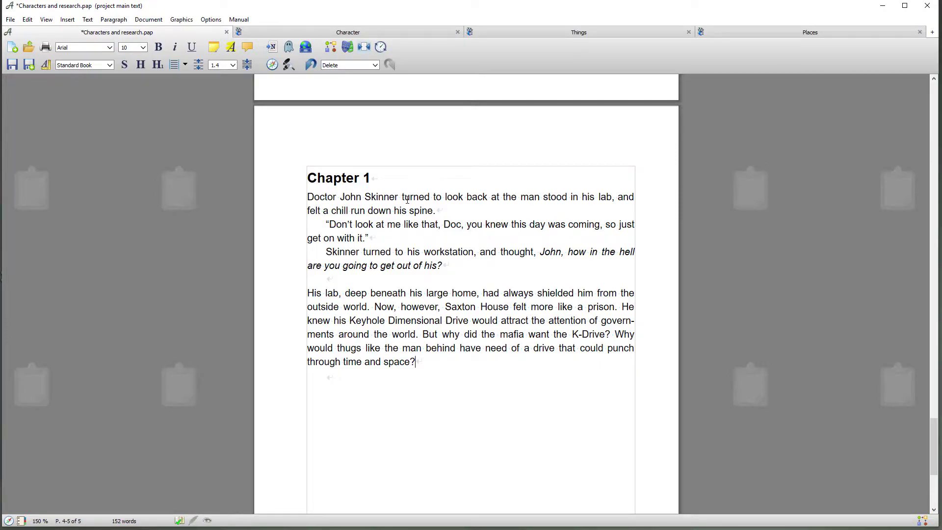
# Create a new Character record with Main Name 'Doctor John Skinner'
pyautogui.click(384, 31)
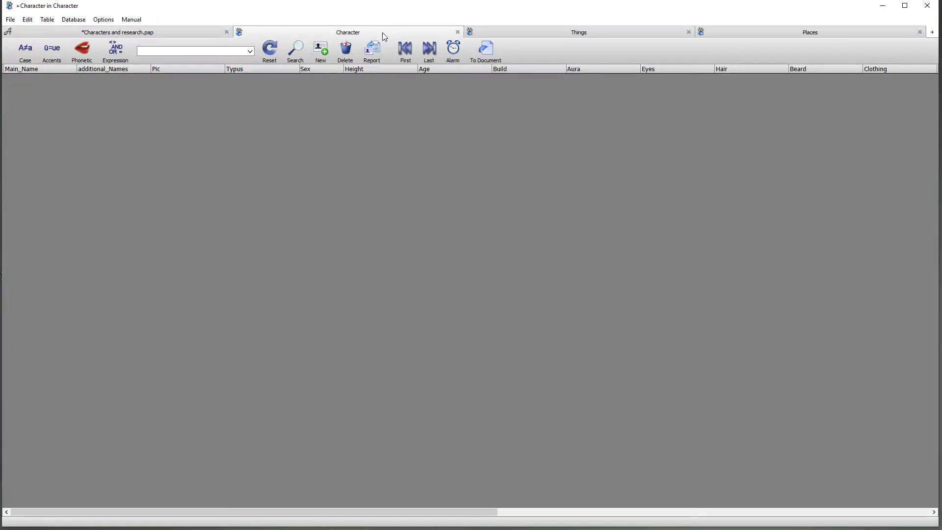
pyautogui.click(335, 52)
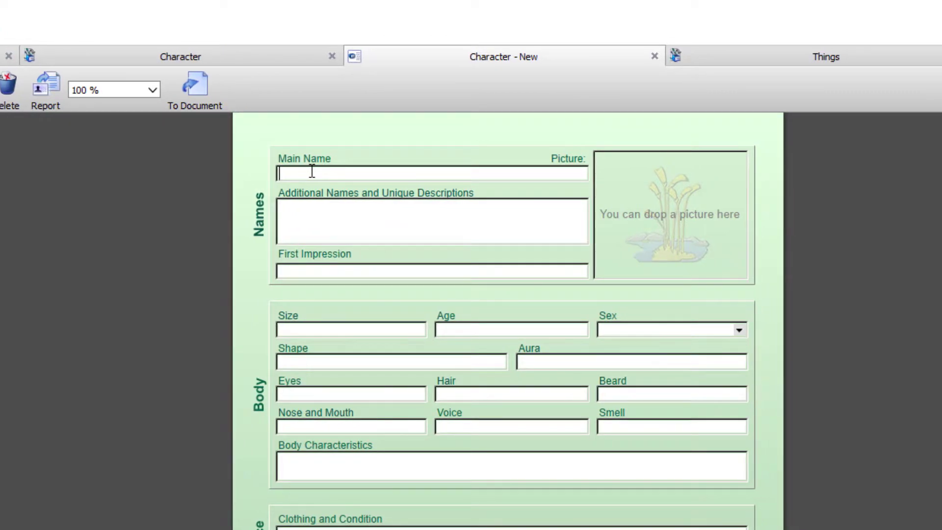
pyautogui.write('Do')
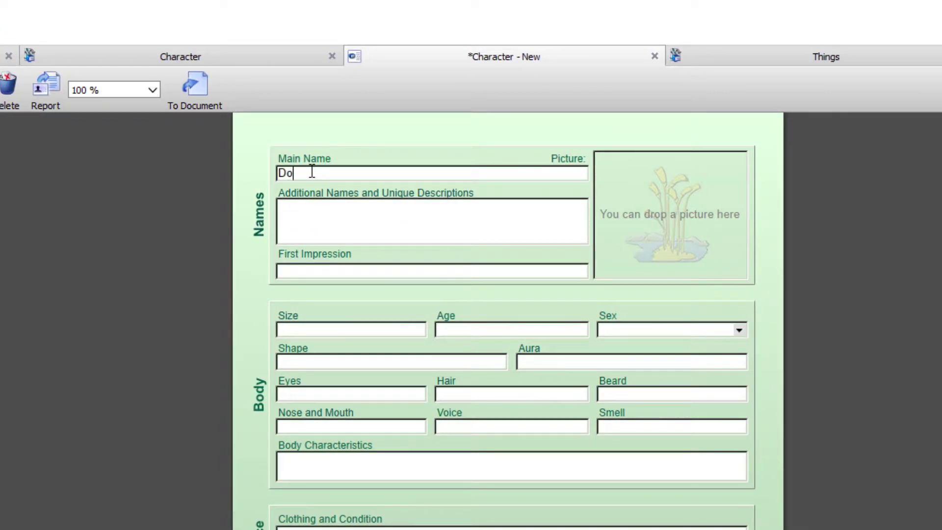
pyautogui.write('ctor John Skinner')
pyautogui.click(411, 219)
# Enter 'Doc, John, Skinner, old man' as the character's additional names
pyautogui.write('D')
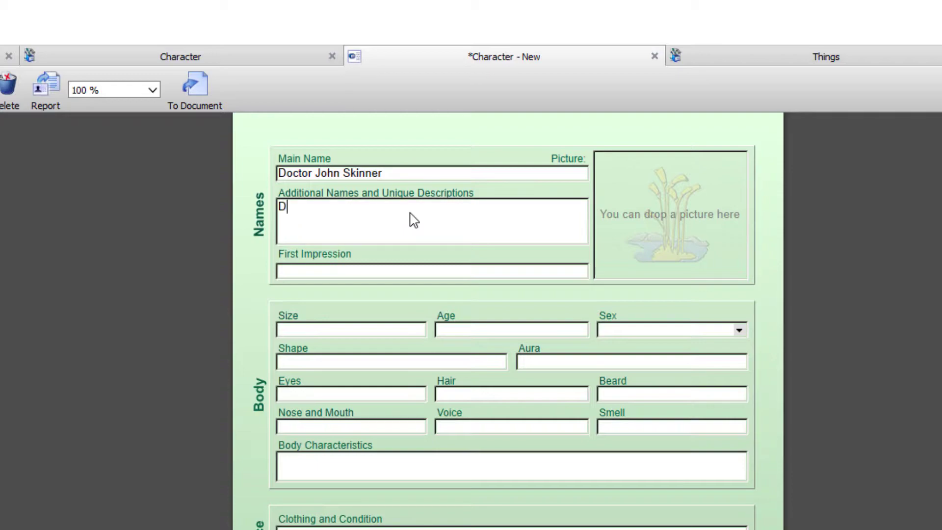
pyautogui.write('oc, John, Skinner')
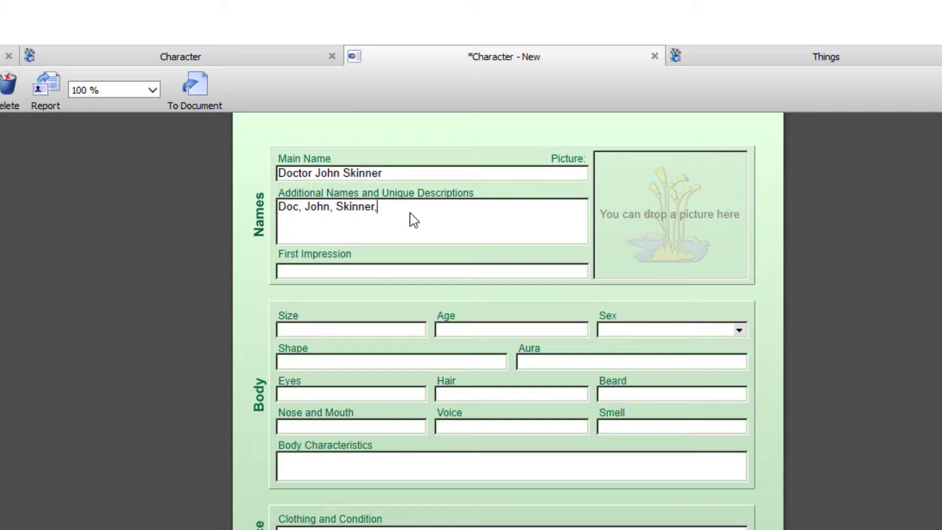
pyautogui.write(', old man')
# Add a portrait picture and set size 6", age 50 and sex male
pyautogui.moveTo(922, 225)
pyautogui.mouseDown()
pyautogui.moveTo(714, 274)
pyautogui.moveTo(669, 255)
pyautogui.mouseUp()
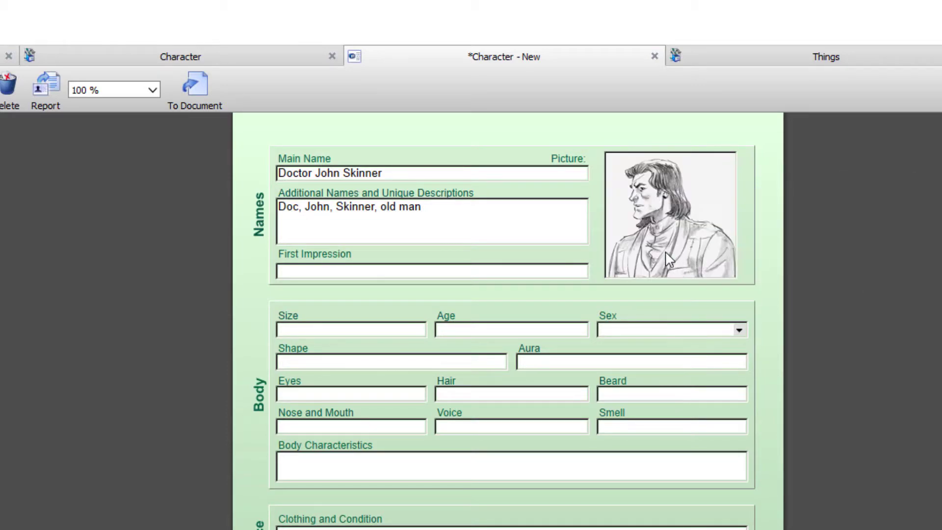
pyautogui.click(373, 335)
pyautogui.write('6"')
pyautogui.click(557, 333)
pyautogui.write('50')
pyautogui.click(739, 330)
pyautogui.click(660, 343)
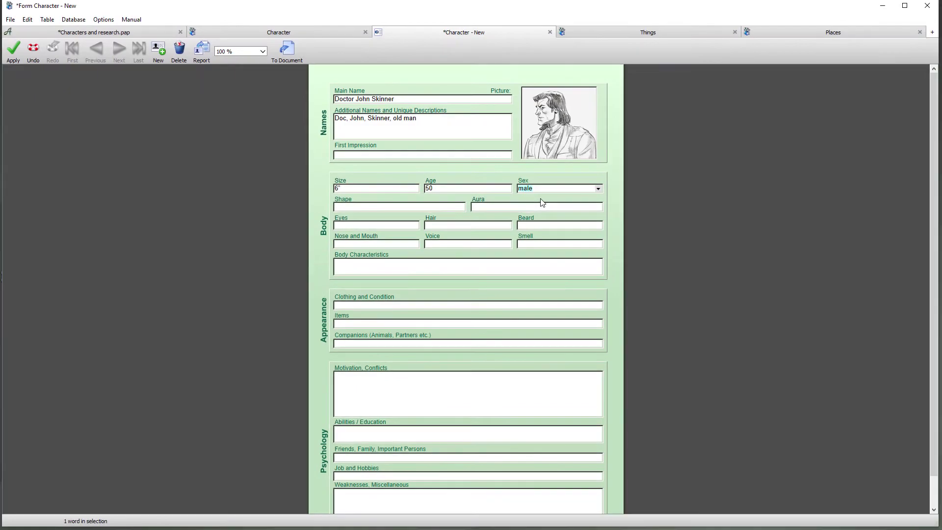
# Apply Doctor John Skinner's character record and return to the Chapter 1 text
pyautogui.click(14, 54)
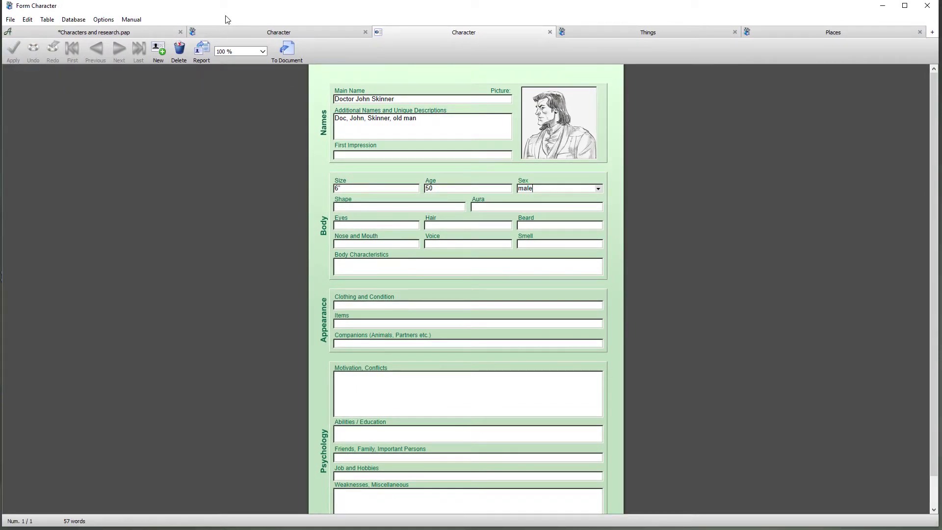
pyautogui.click(287, 49)
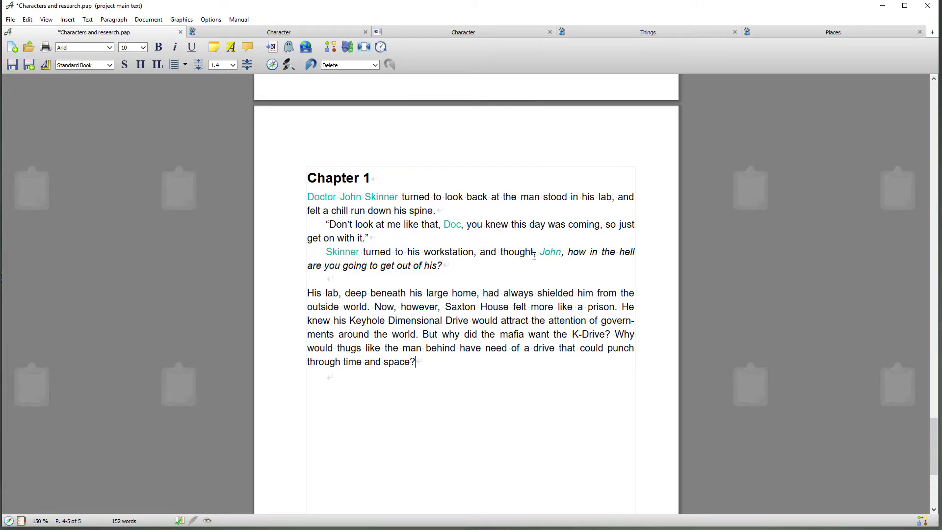
pyautogui.click(469, 265)
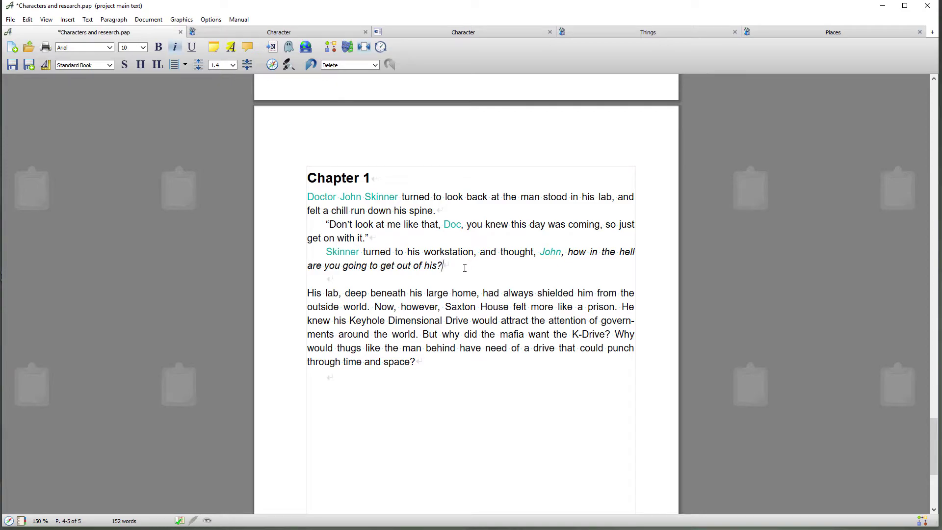
# Append 'old man old man' after the chapter's last sentence and hide spelling marks
pyautogui.click(433, 363)
pyautogui.write('old ')
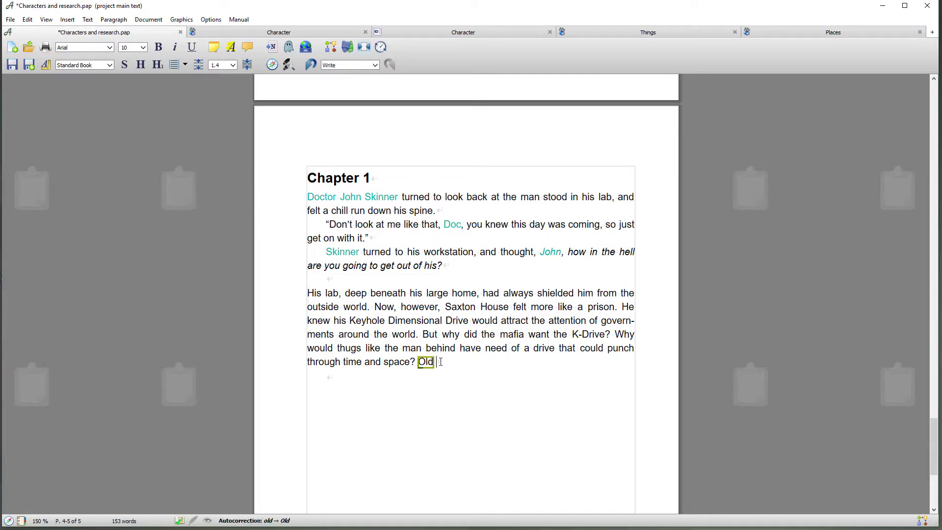
pyautogui.write('man old man')
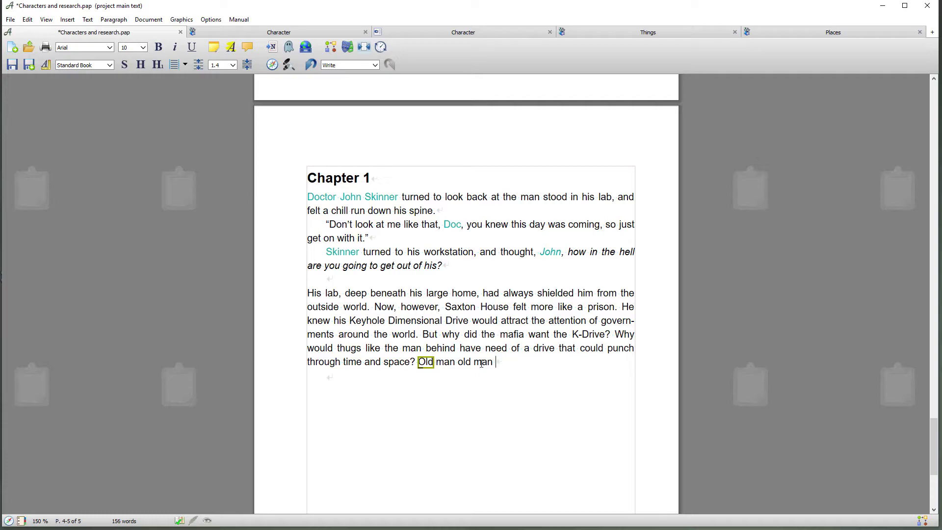
pyautogui.click(481, 363)
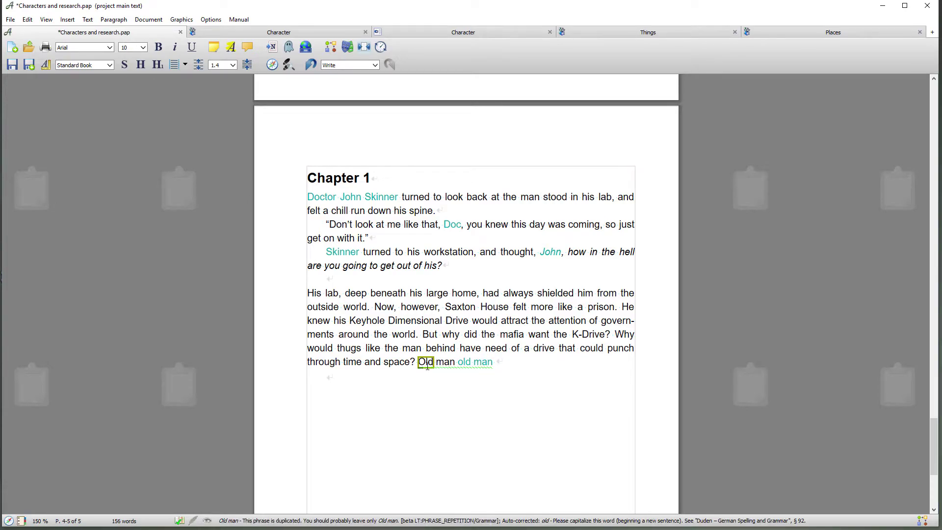
pyautogui.click(181, 521)
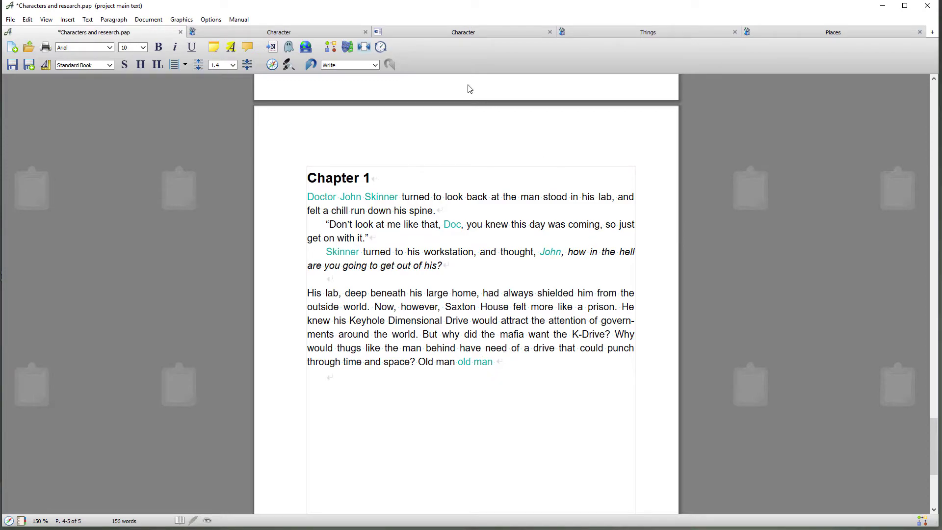
# Add and save a Things record 'K-Drive' with category Vehicle and owner Dr. Skinner
pyautogui.click(411, 33)
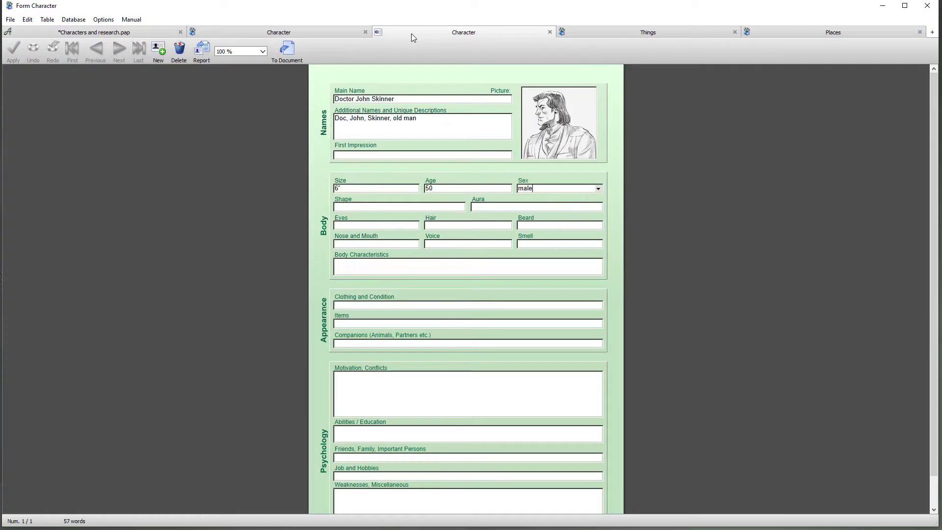
pyautogui.click(551, 32)
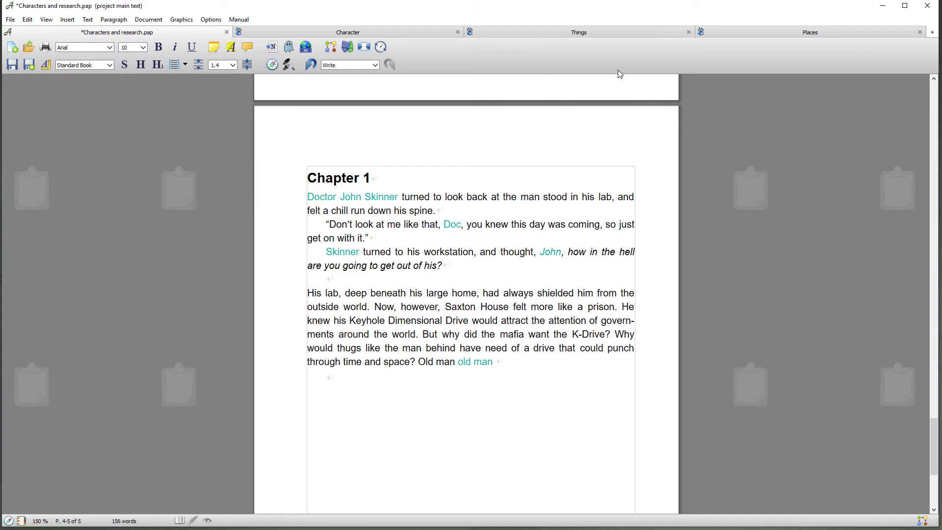
pyautogui.click(591, 32)
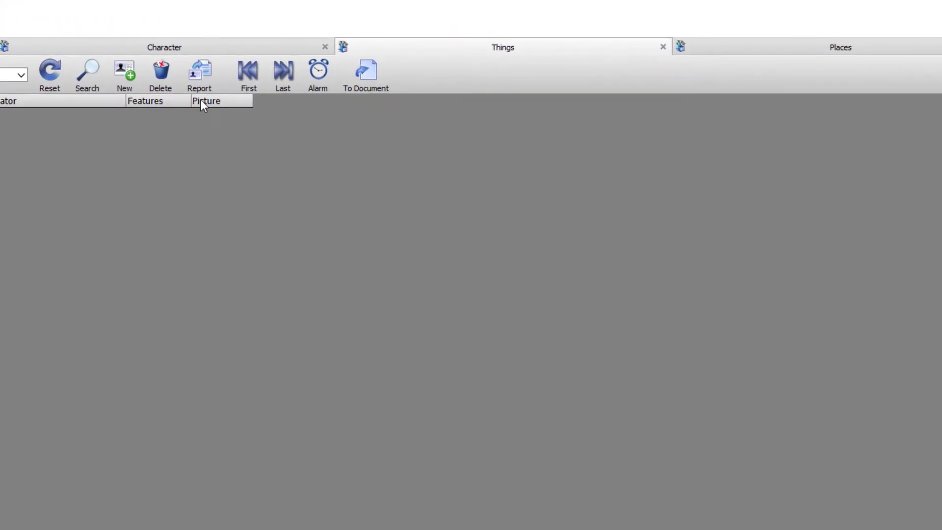
pyautogui.click(128, 71)
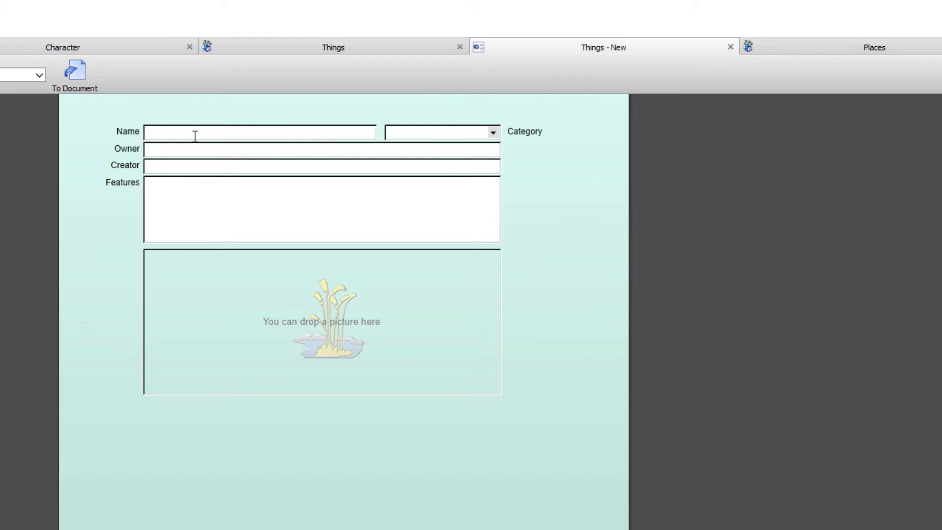
pyautogui.write('K-Drive')
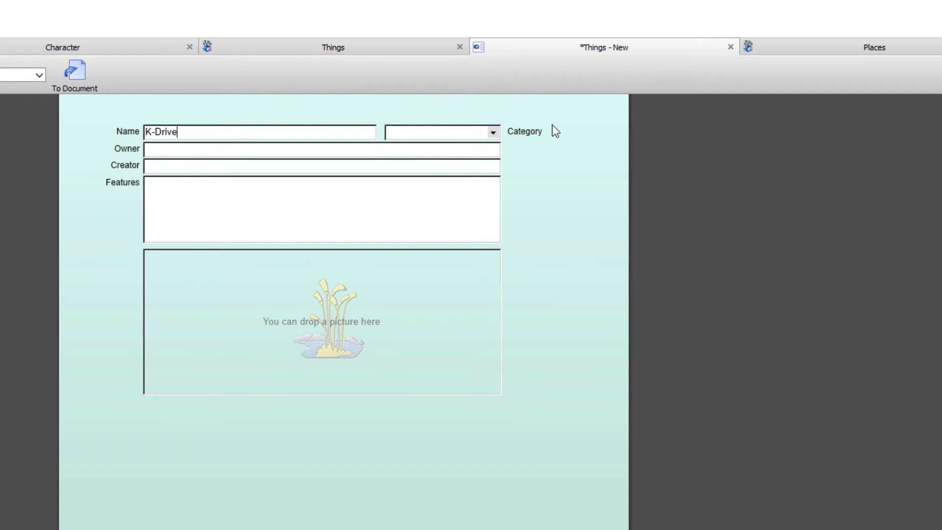
pyautogui.click(492, 134)
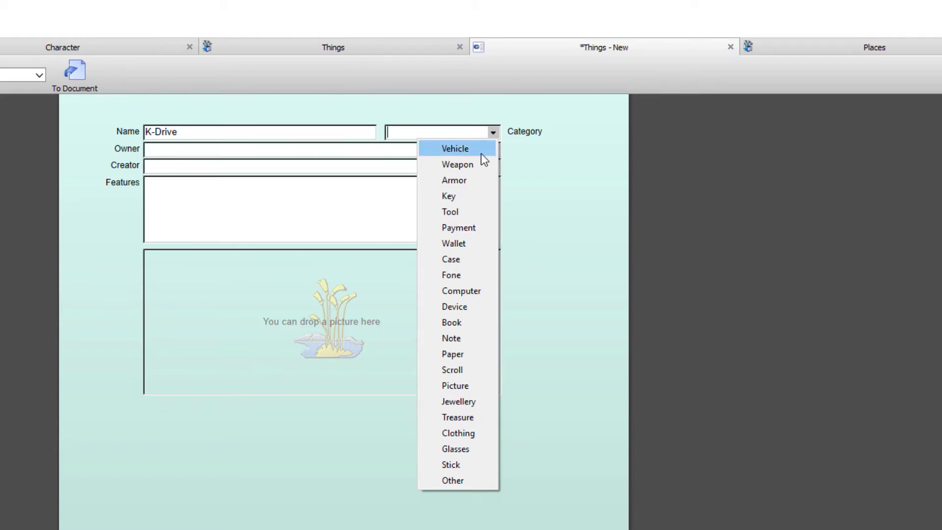
pyautogui.click(481, 154)
pyautogui.click(210, 154)
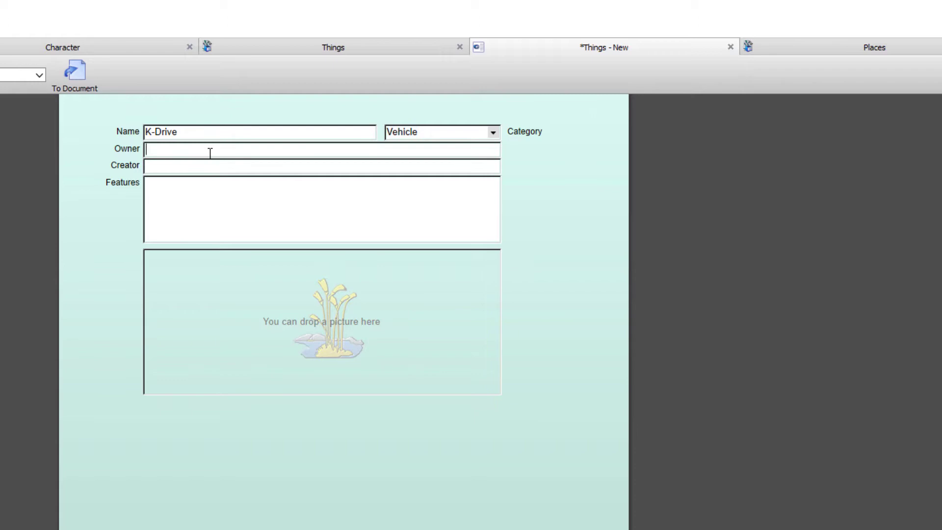
pyautogui.write('Dr. Skinner')
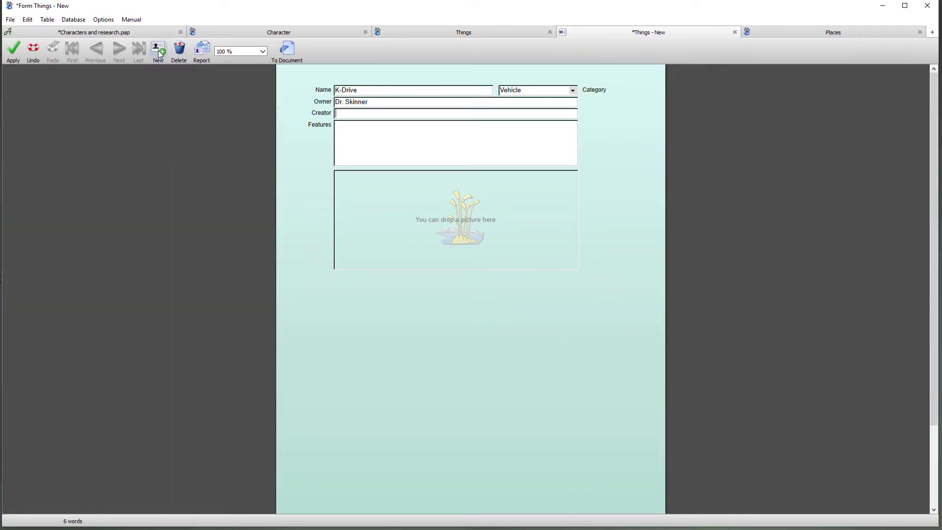
pyautogui.click(14, 50)
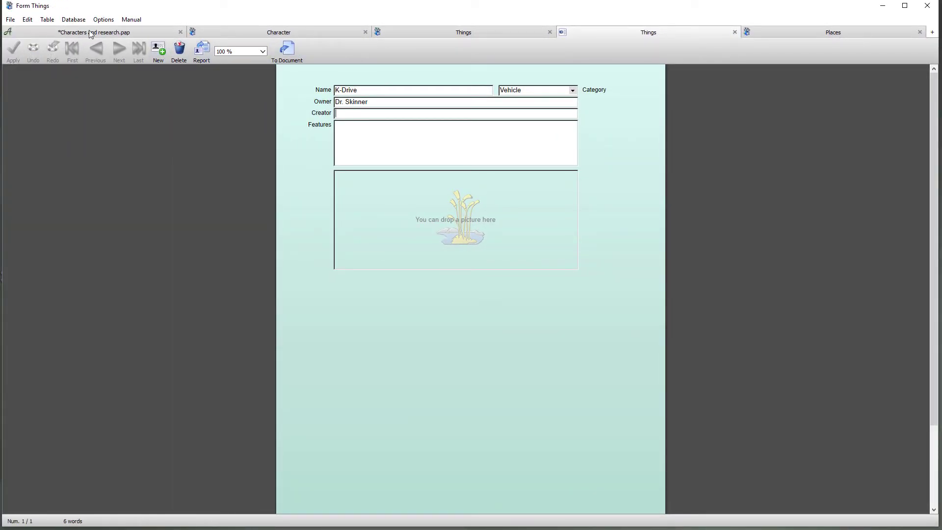
pyautogui.click(143, 33)
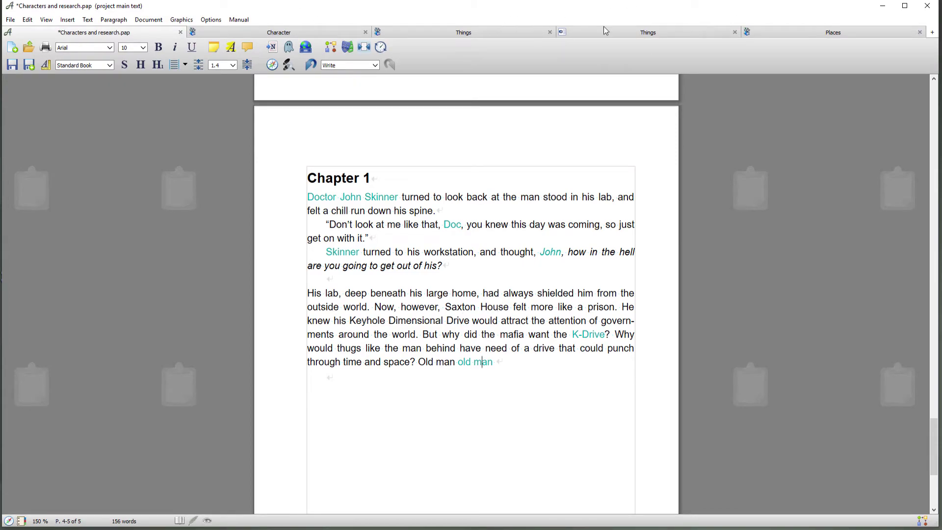
pyautogui.click(734, 32)
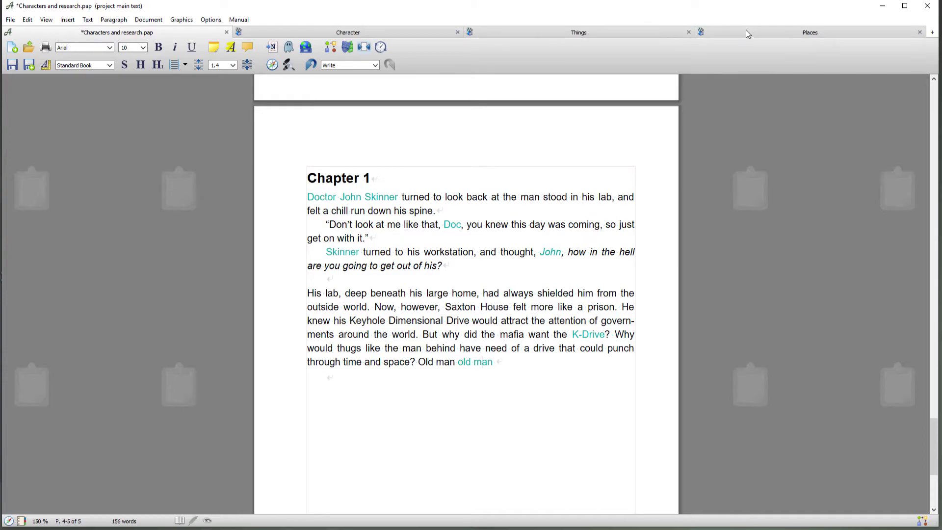
# Enter 'Saxton House' as a new Places record, apply it, and close the record view
pyautogui.click(770, 33)
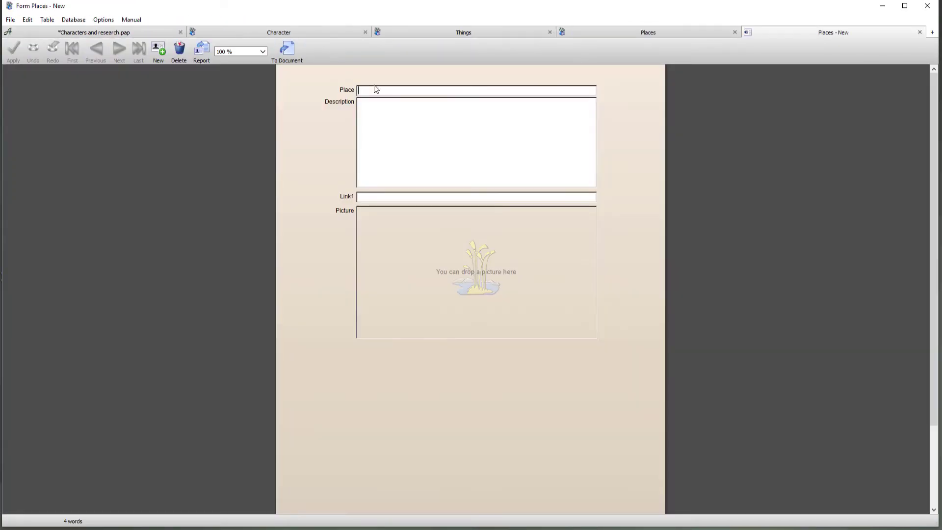
pyautogui.write('S')
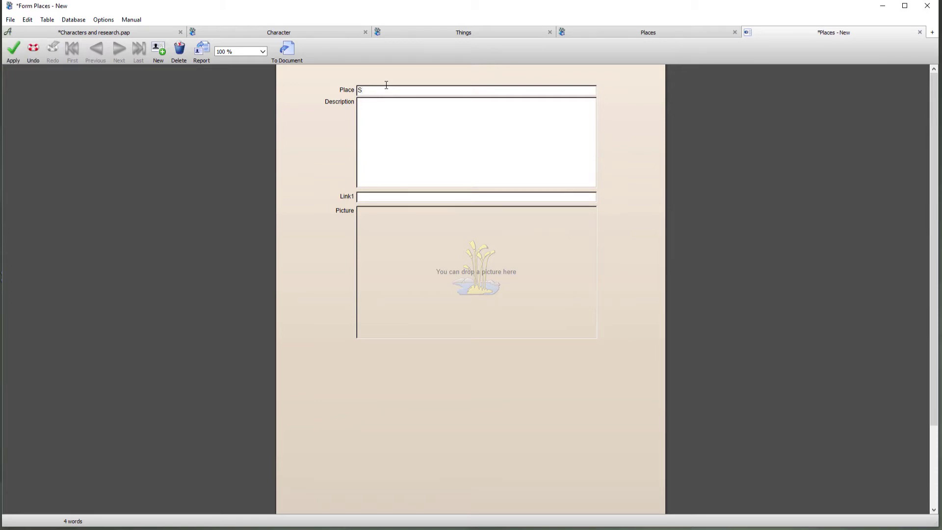
pyautogui.write('axton House')
pyautogui.click(13, 56)
pyautogui.click(189, 33)
# Show Chapter 1's linked Doctor, K-Drive and Saxton House in the navigator, then view them on the timeline
pyautogui.click(189, 33)
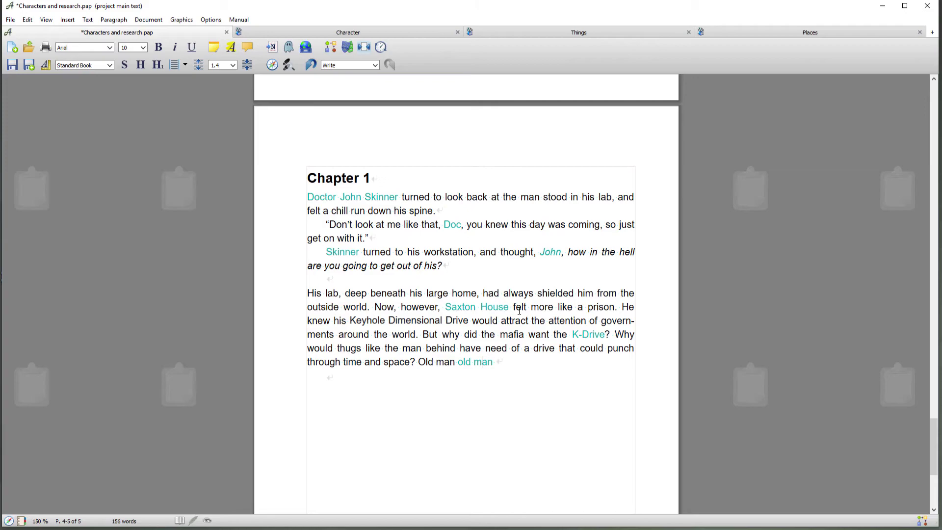
pyautogui.click(9, 521)
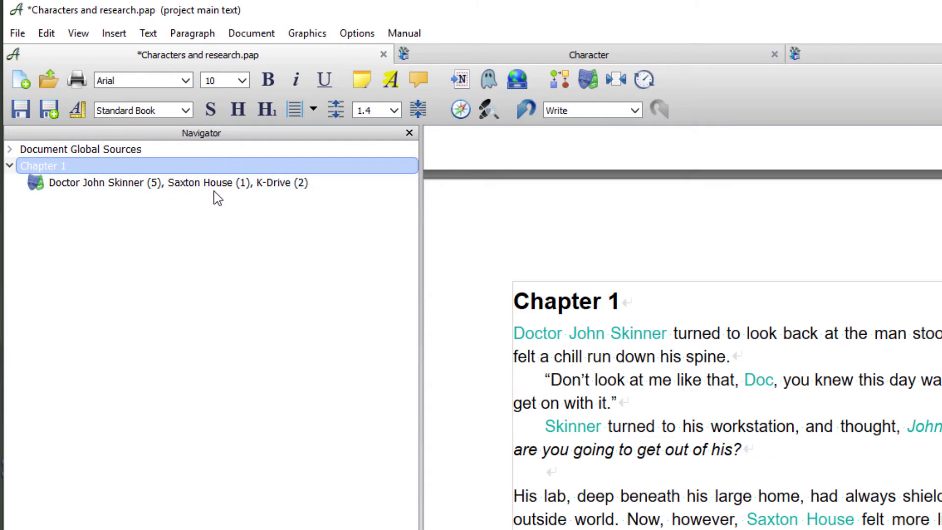
pyautogui.click(644, 80)
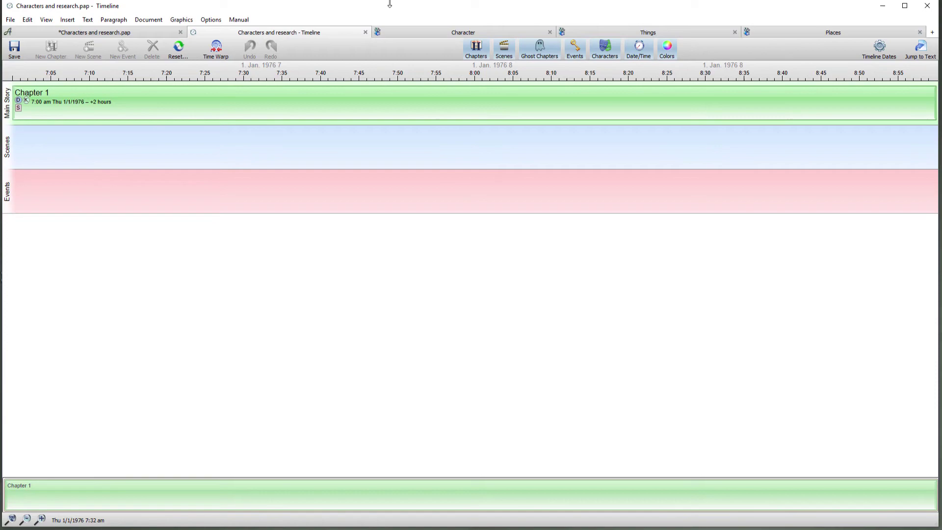
# Check the organizer's Characters cell for Chapter 1, then return to the Chapter 1 manuscript
pyautogui.click(132, 33)
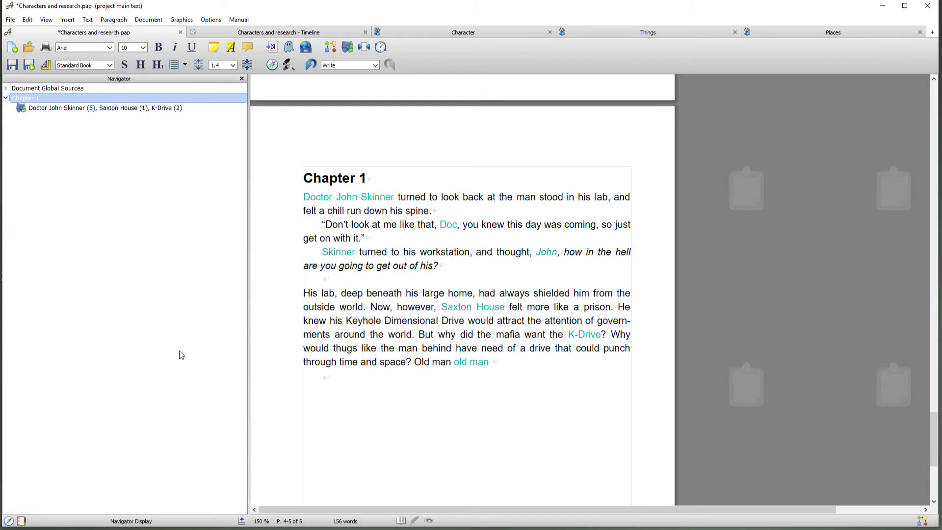
pyautogui.click(23, 521)
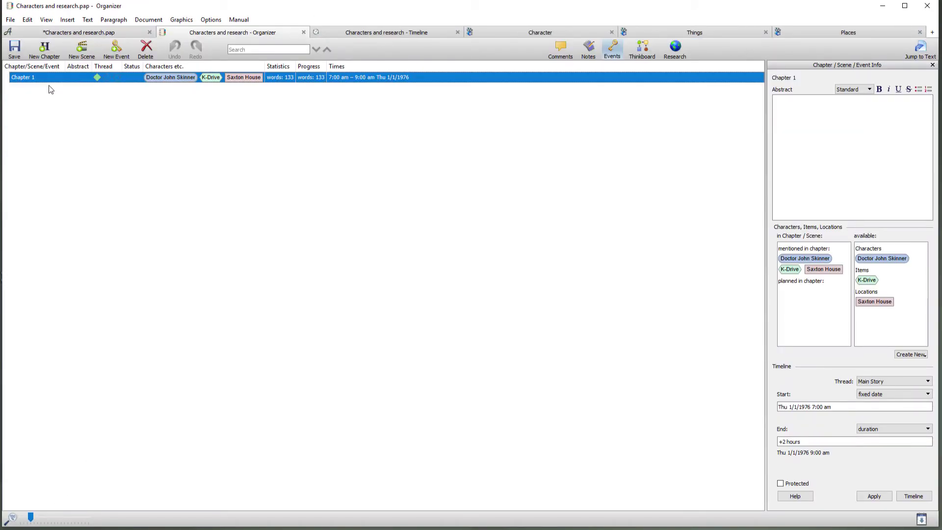
pyautogui.moveTo(175, 86)
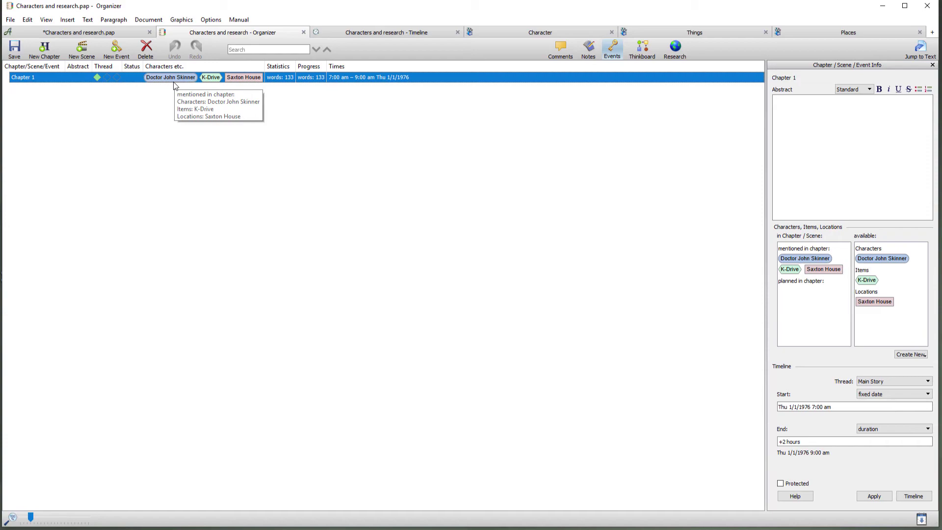
pyautogui.click(98, 33)
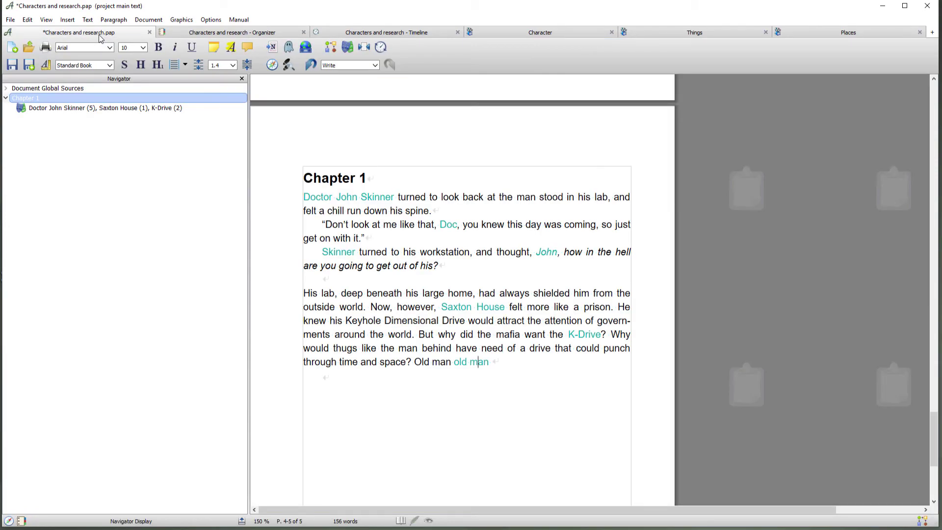